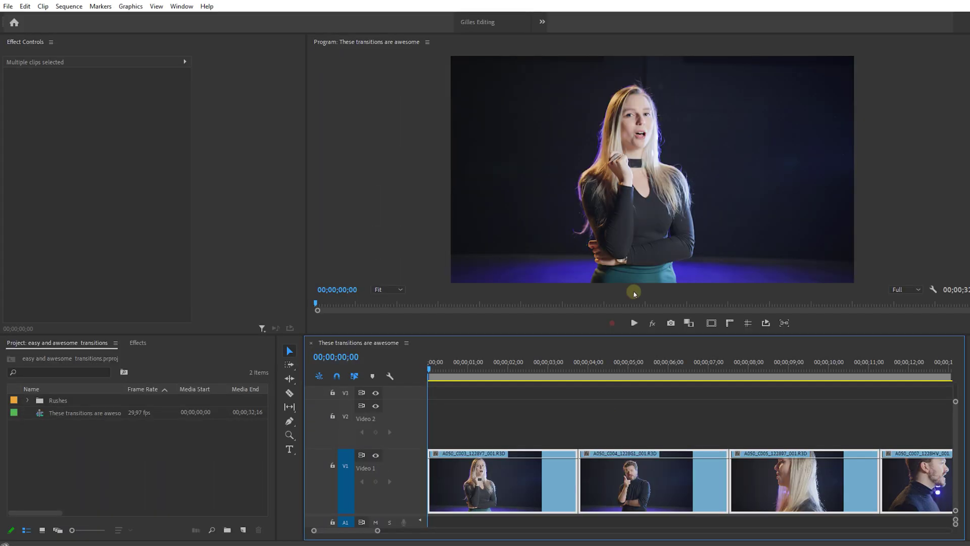
# Play the sequence, then create a new Adjustment Layer and place it on Video 2.
pyautogui.press('space')
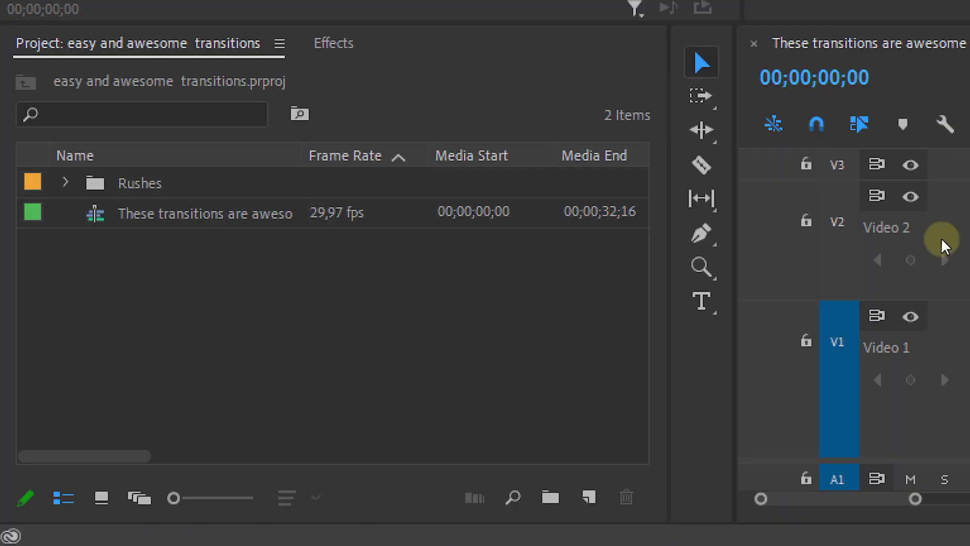
pyautogui.click(590, 497)
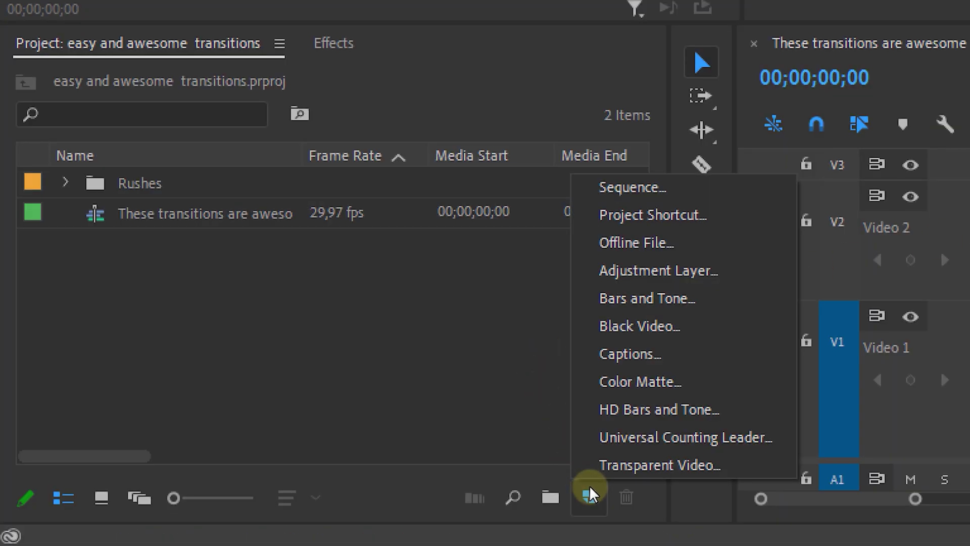
pyautogui.rightClick(418, 299)
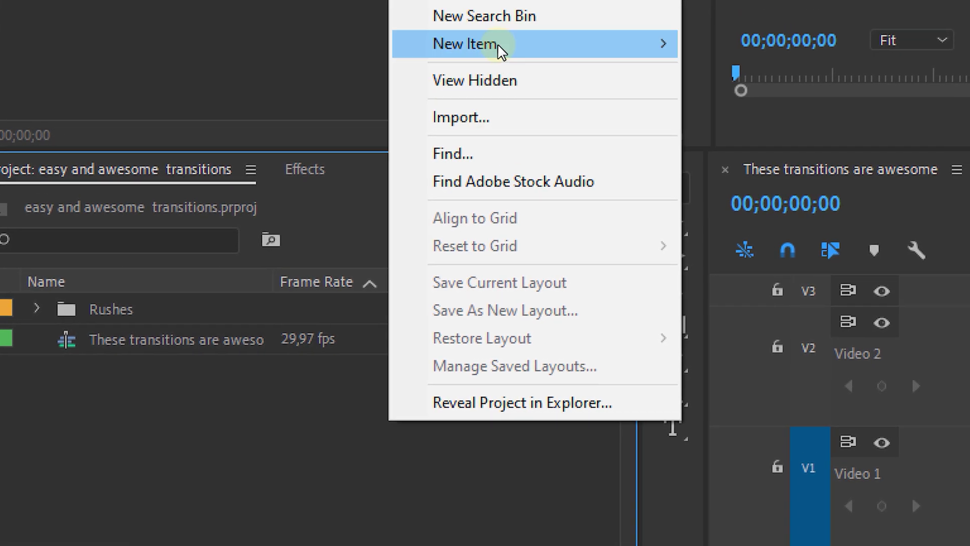
pyautogui.moveTo(634, 50)
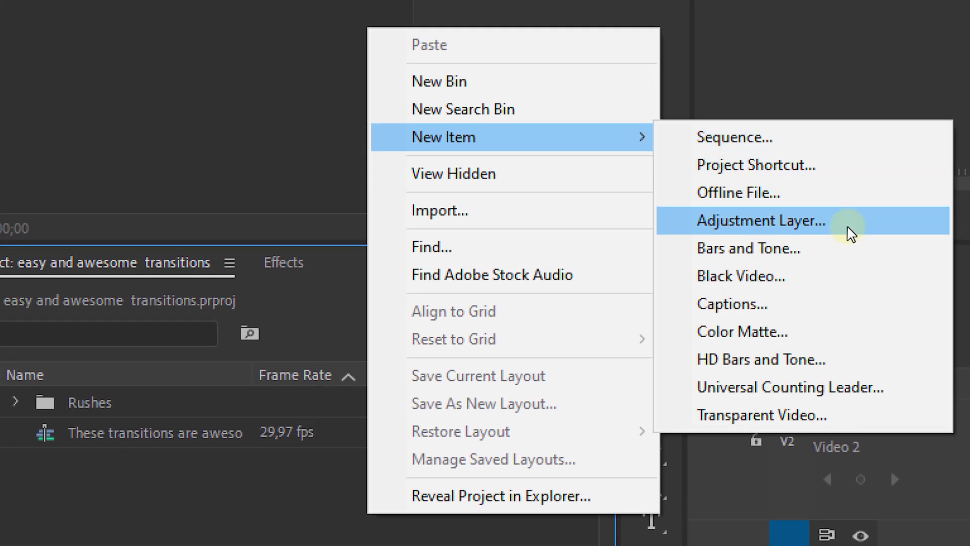
pyautogui.click(852, 234)
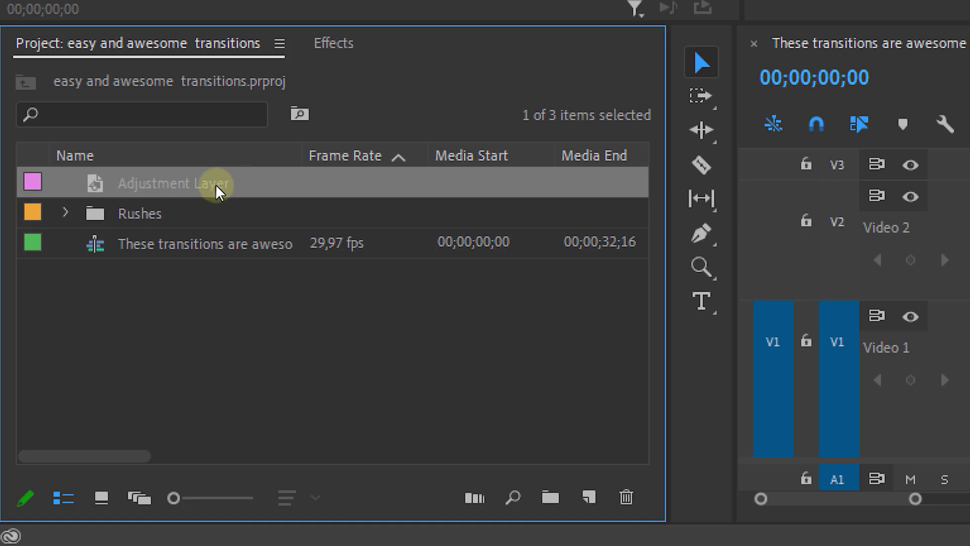
pyautogui.moveTo(217, 188); pyautogui.dragTo(268, 243)
# Trim the adjustment layer to span a few frames either side of the first cut.
pyautogui.click(436, 101)
pyautogui.press('Left')
pyautogui.press('Left')
pyautogui.press('Left')
pyautogui.press('Left')
pyautogui.press('Left')
pyautogui.press('Left')
pyautogui.press('Left')
pyautogui.press('Left')
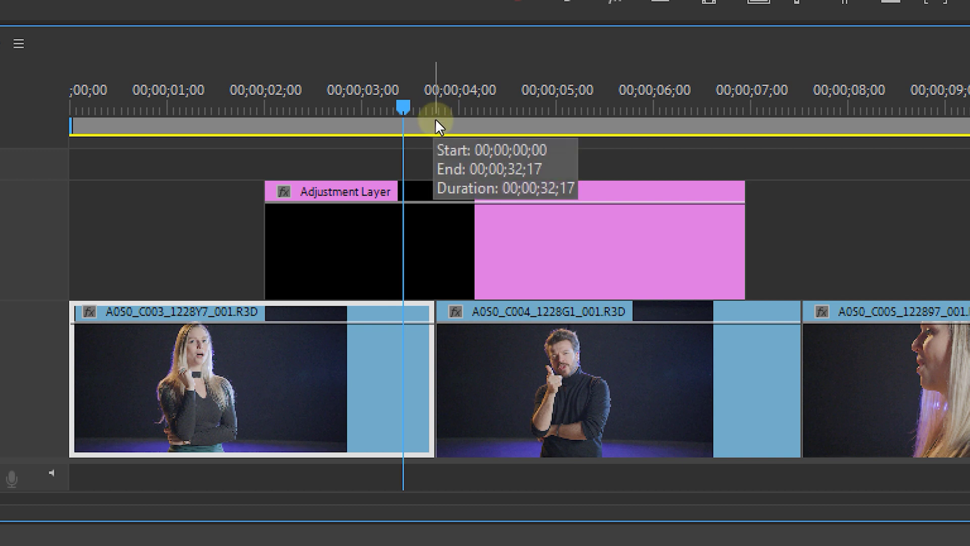
pyautogui.moveTo(304, 226); pyautogui.dragTo(414, 216)
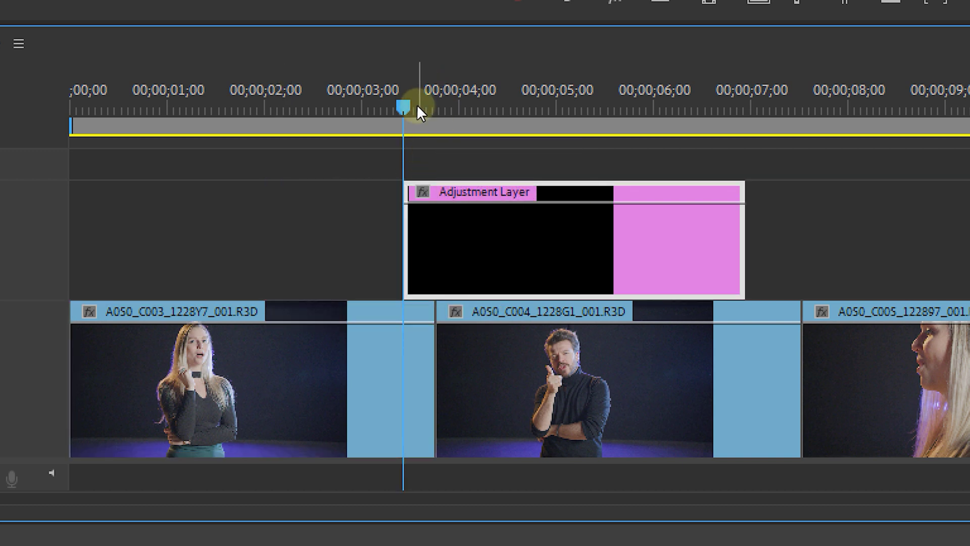
pyautogui.press('Right')
pyautogui.press('Right')
pyautogui.press('Right')
pyautogui.press('Right')
pyautogui.press('Right')
pyautogui.press('Right')
pyautogui.press('Right')
pyautogui.press('Right')
pyautogui.press('Right')
pyautogui.press('Right')
pyautogui.press('Right')
pyautogui.press('Right')
pyautogui.press('Right')
pyautogui.press('Right')
pyautogui.press('Right')
pyautogui.press('Right')
pyautogui.press('Right')
pyautogui.press('Right')
pyautogui.press('Right')
pyautogui.press('Right')
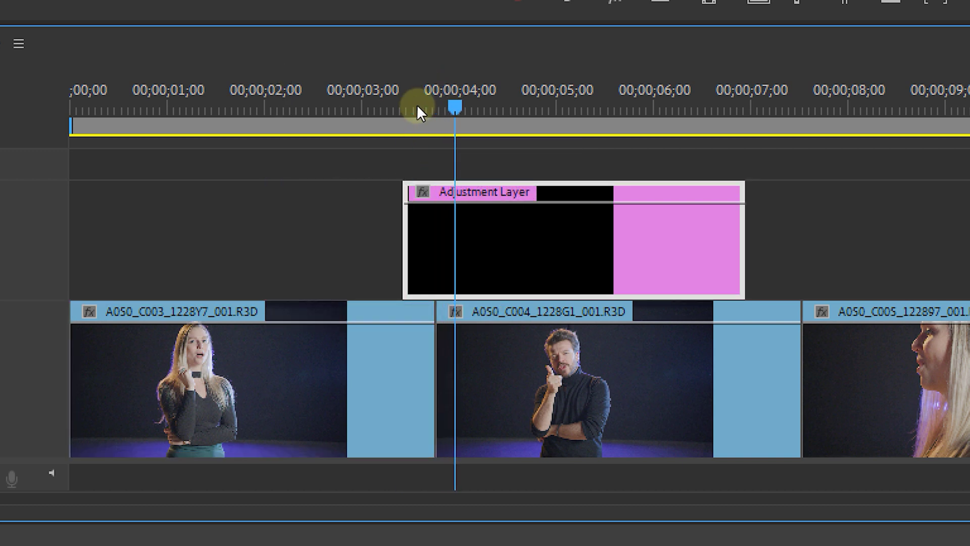
pyautogui.moveTo(743, 259); pyautogui.dragTo(469, 238)
# Add a marker on the adjustment layer at the cut, then park the playhead just before it.
pyautogui.moveTo(474, 103); pyautogui.dragTo(438, 98)
pyautogui.press('m')
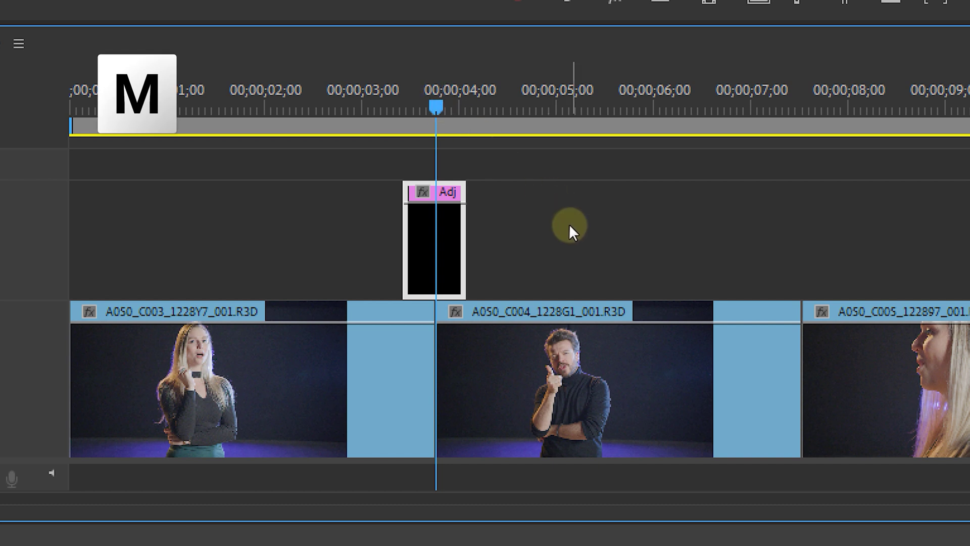
pyautogui.click(569, 223)
pyautogui.click(427, 96)
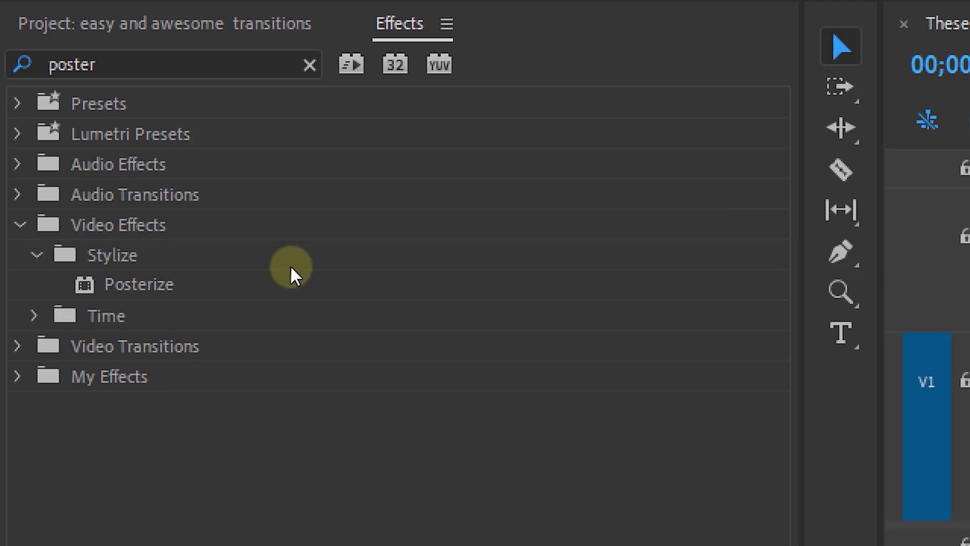
# Apply Posterize to the adjustment layer and keyframe Level 32 at the layer's start.
pyautogui.moveTo(165, 283); pyautogui.dragTo(969, 231)
pyautogui.moveTo(617, 231); pyautogui.dragTo(633, 231)
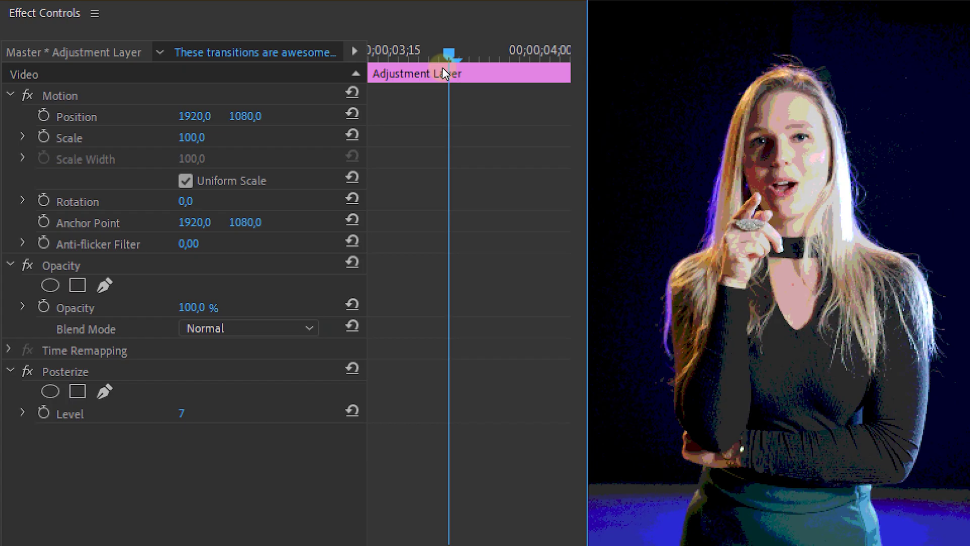
pyautogui.moveTo(442, 68); pyautogui.dragTo(366, 67)
pyautogui.click(181, 414)
pyautogui.write('32')
pyautogui.press('Return')
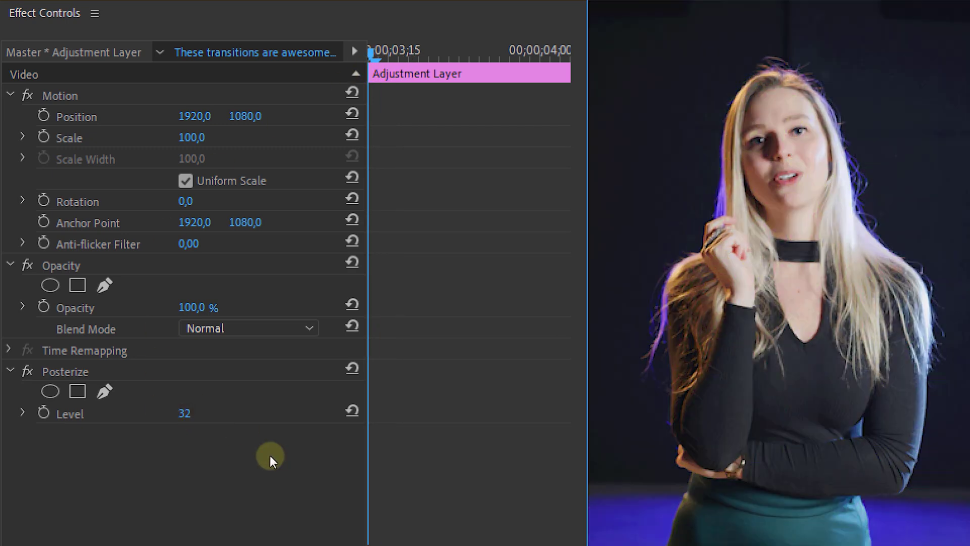
pyautogui.click(44, 413)
pyautogui.click(382, 49)
# Keyframe Posterize Level 2 at the cut and ease out the first keyframe.
pyautogui.moveTo(382, 50); pyautogui.dragTo(472, 76)
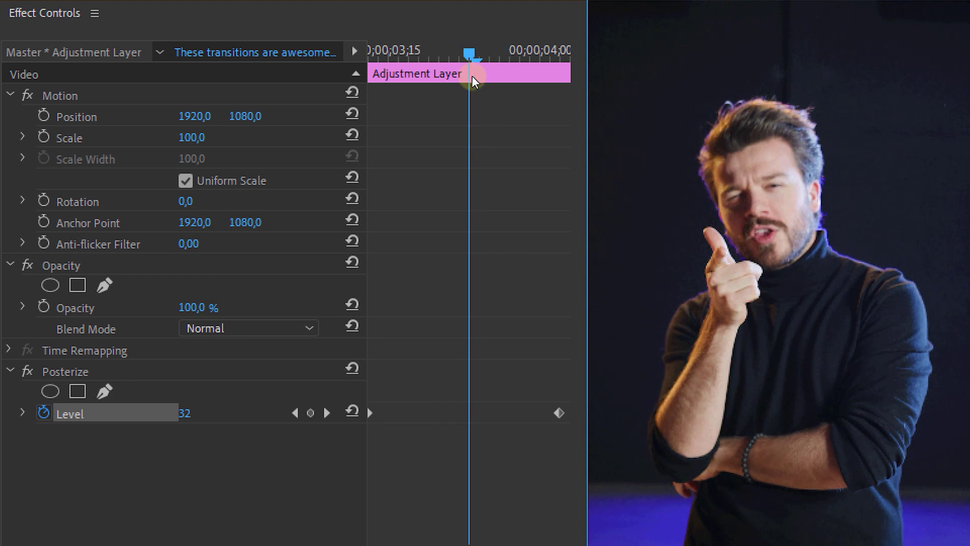
pyautogui.write('2')
pyautogui.press('Return')
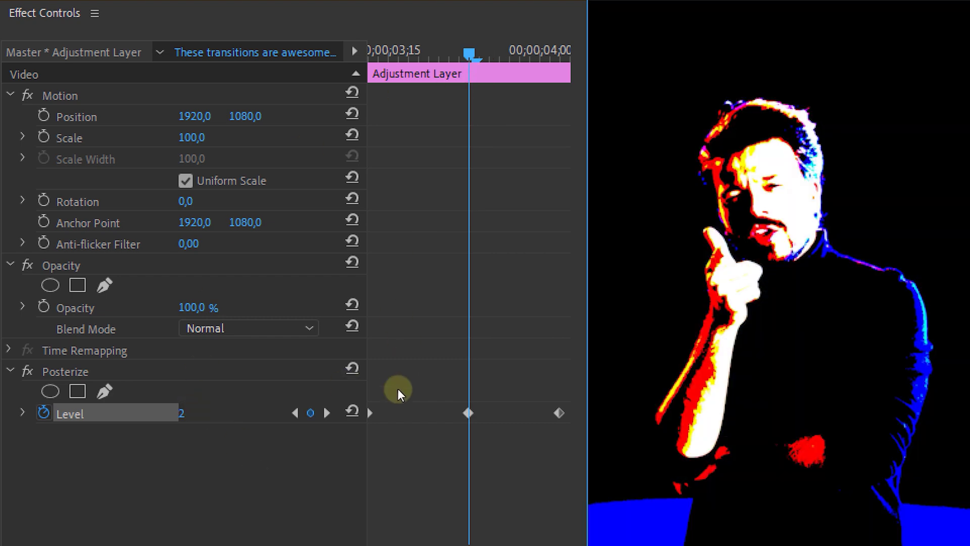
pyautogui.rightClick(368, 415)
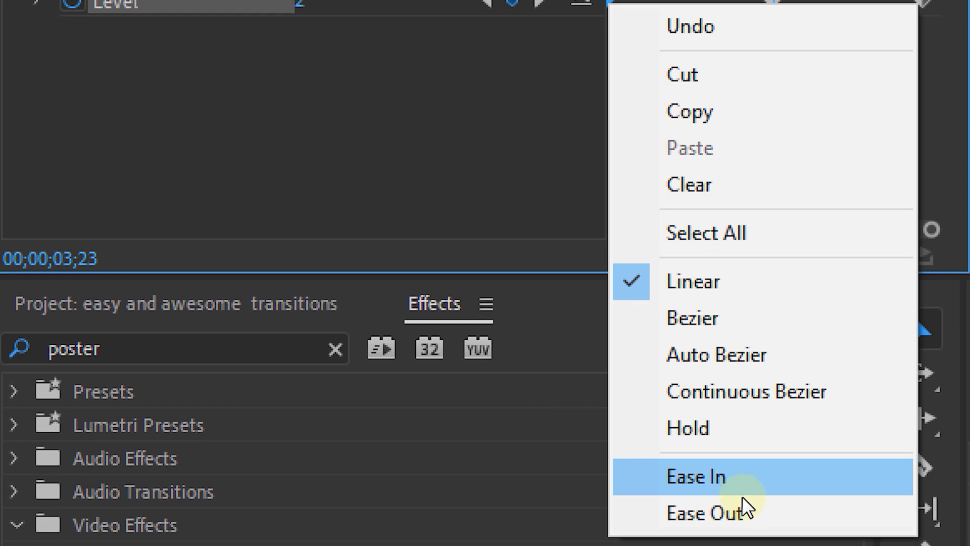
pyautogui.click(742, 486)
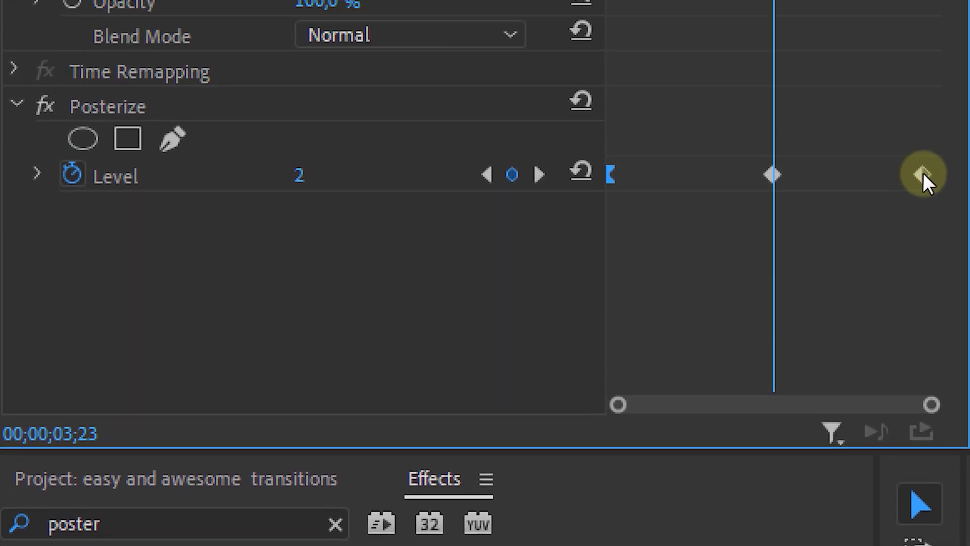
pyautogui.rightClick(920, 0)
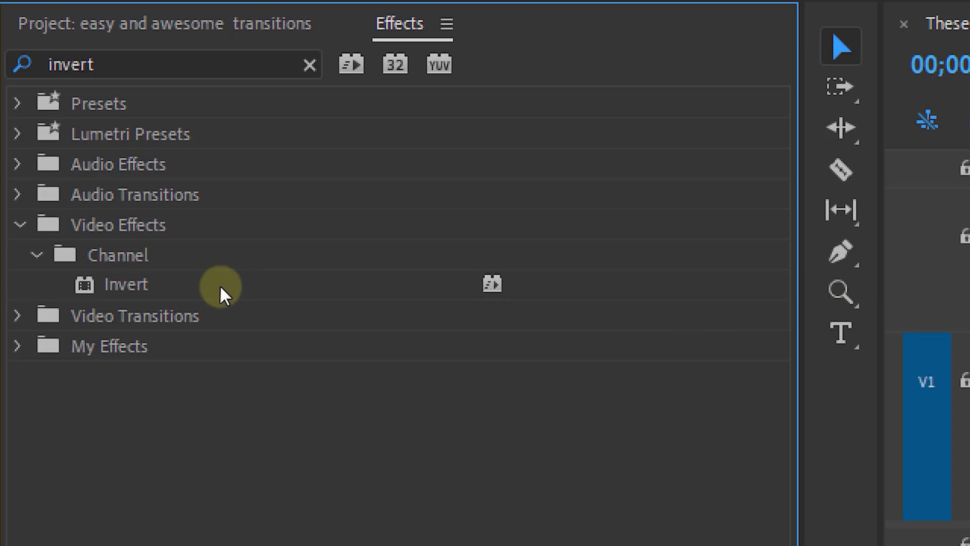
# Apply Invert to the adjustment layer and keyframe Blend With Original at 100% at its start and end.
pyautogui.moveTo(219, 284); pyautogui.dragTo(969, 257)
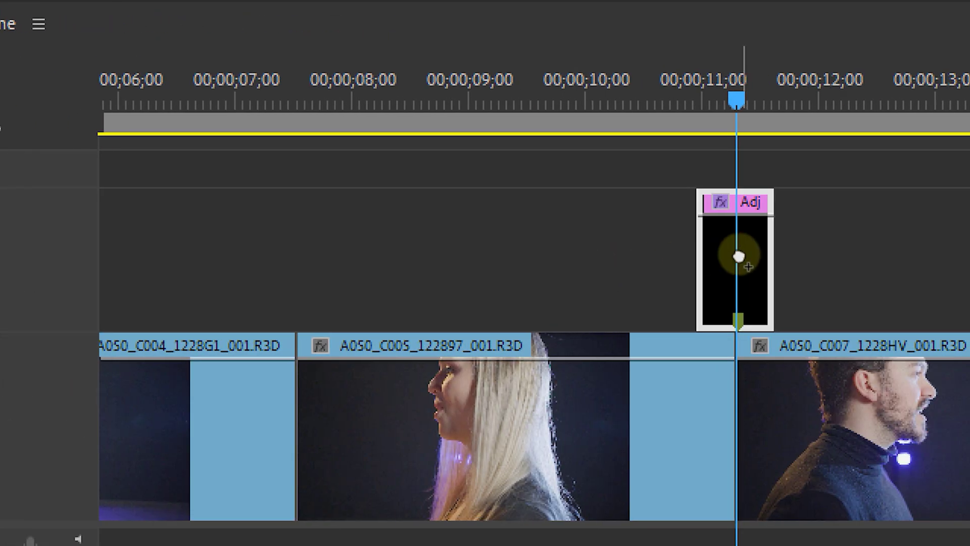
pyautogui.moveTo(739, 256); pyautogui.dragTo(739, 257)
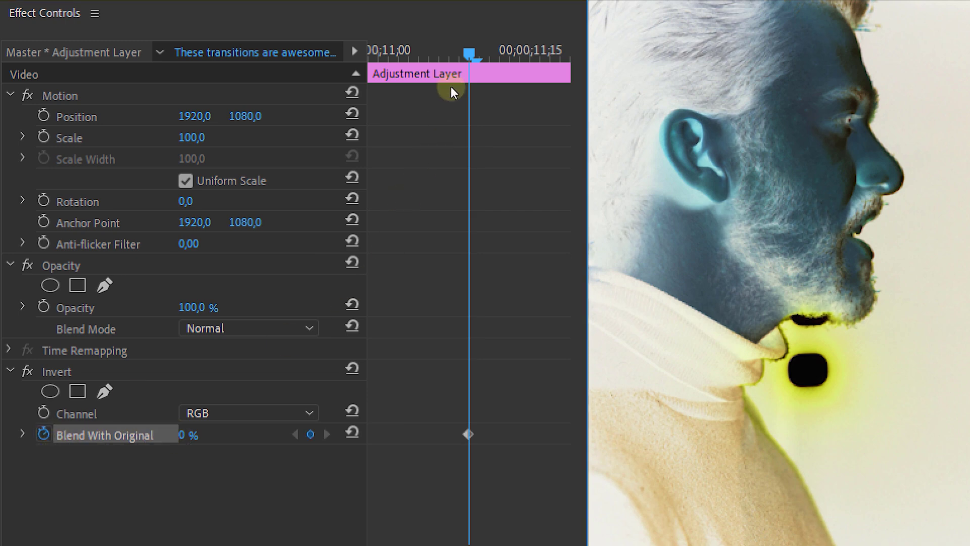
pyautogui.press('Up')
pyautogui.write('100')
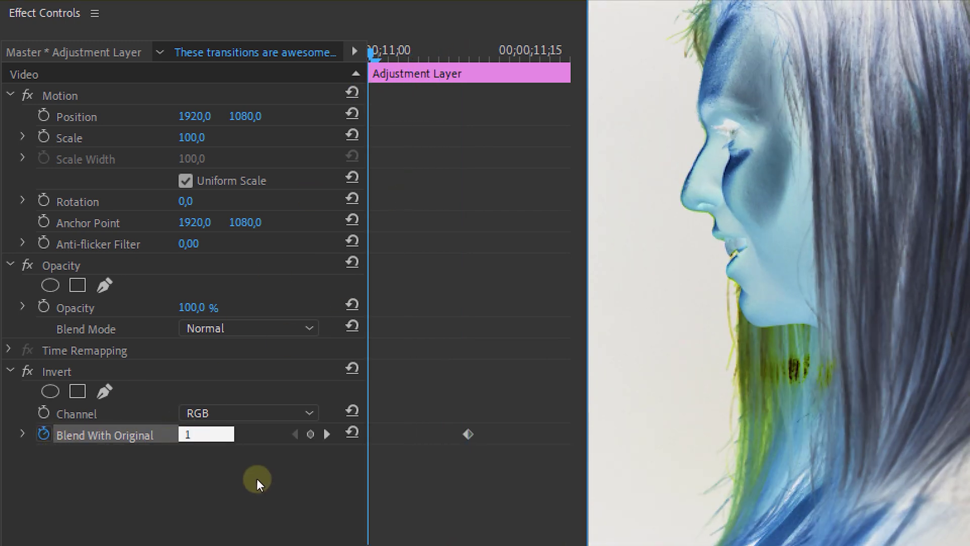
pyautogui.press('Return')
pyautogui.moveTo(510, 53); pyautogui.dragTo(559, 65)
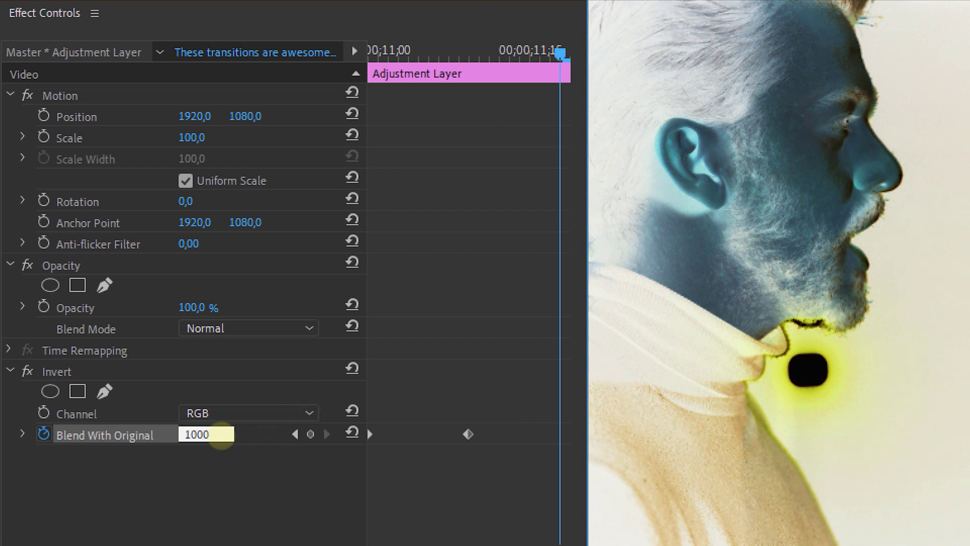
pyautogui.press('Return')
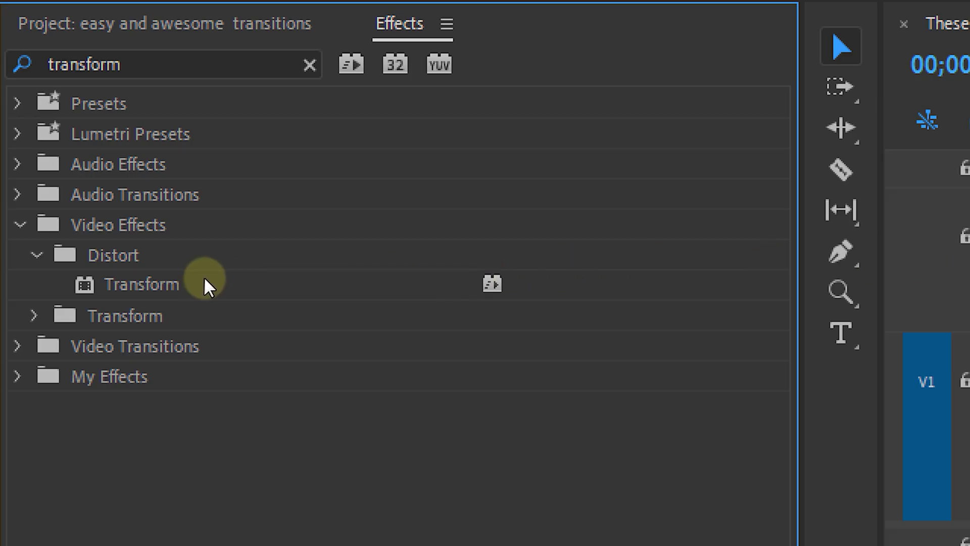
# Apply Transform to the adjustment layer with its own 180° shutter angle instead of the composition's.
pyautogui.moveTo(204, 277); pyautogui.dragTo(969, 226)
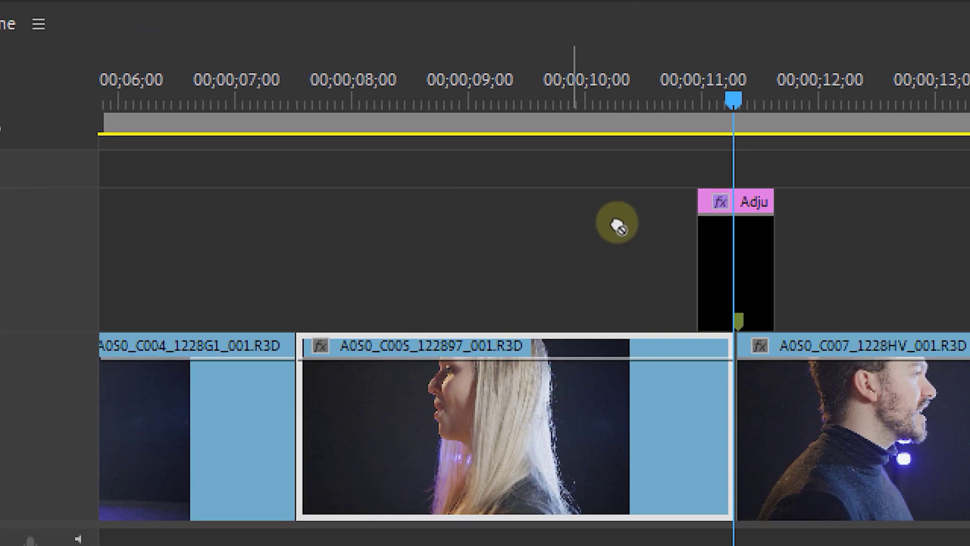
pyautogui.moveTo(617, 226); pyautogui.dragTo(728, 225)
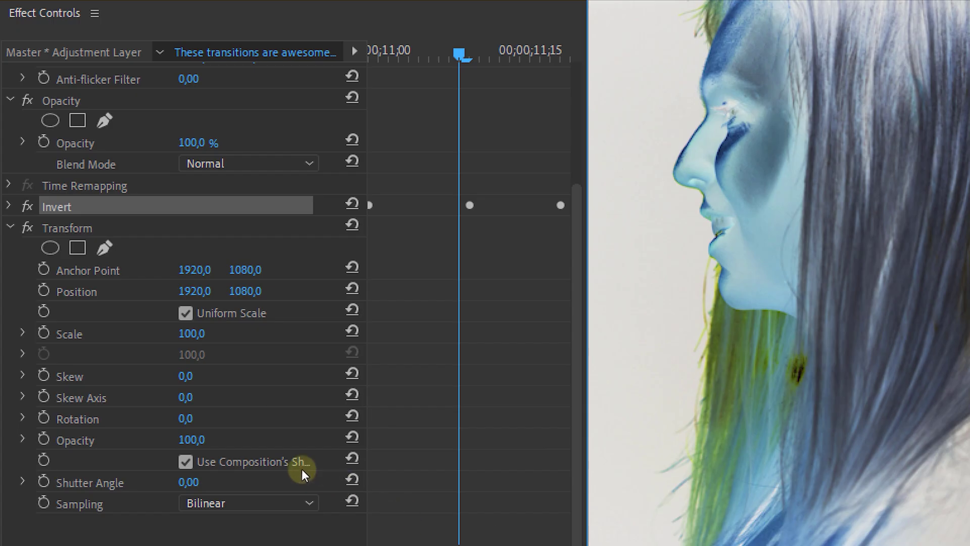
pyautogui.click(185, 461)
pyautogui.click(192, 481)
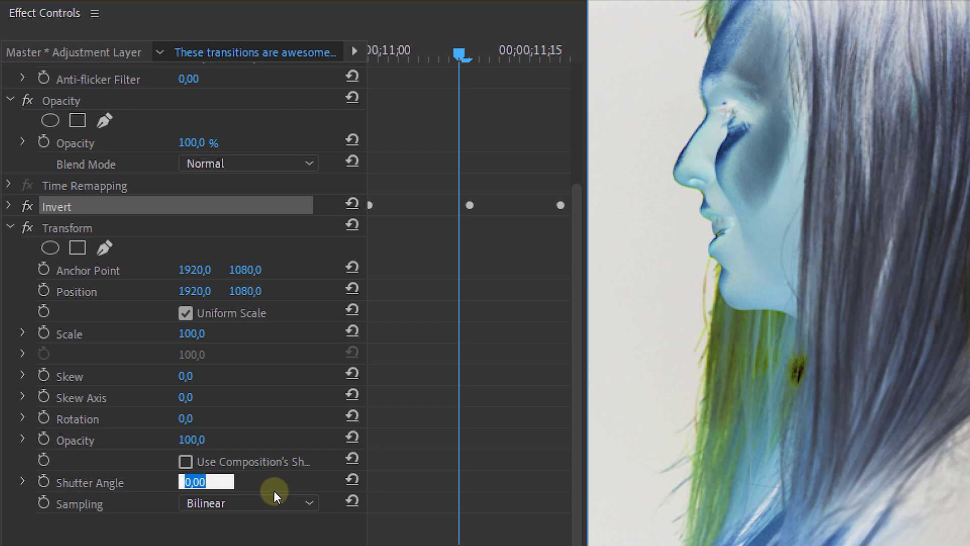
pyautogui.write('180')
pyautogui.press('Return')
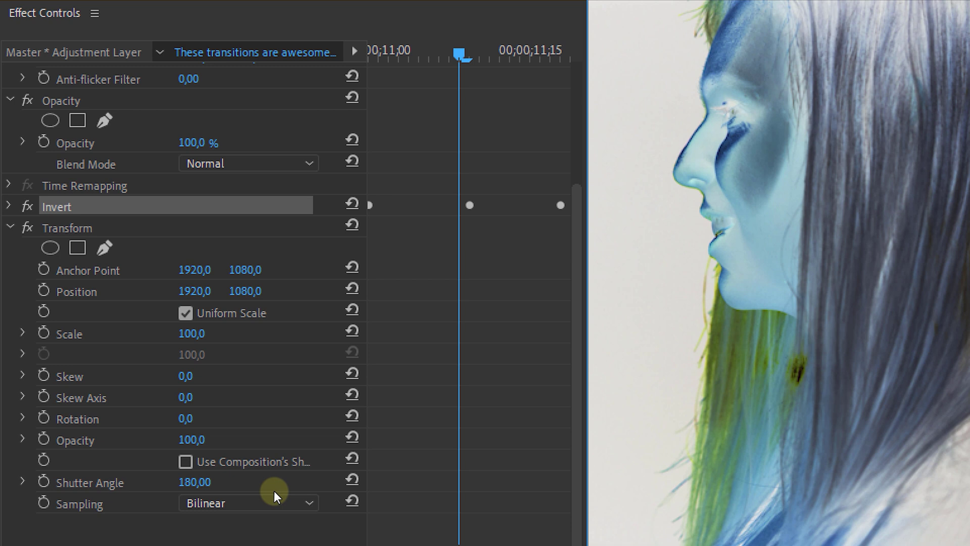
# Keyframe Transform Position and Scale at the layer's start and end, with Scale 125 at the cut.
pyautogui.click(43, 332)
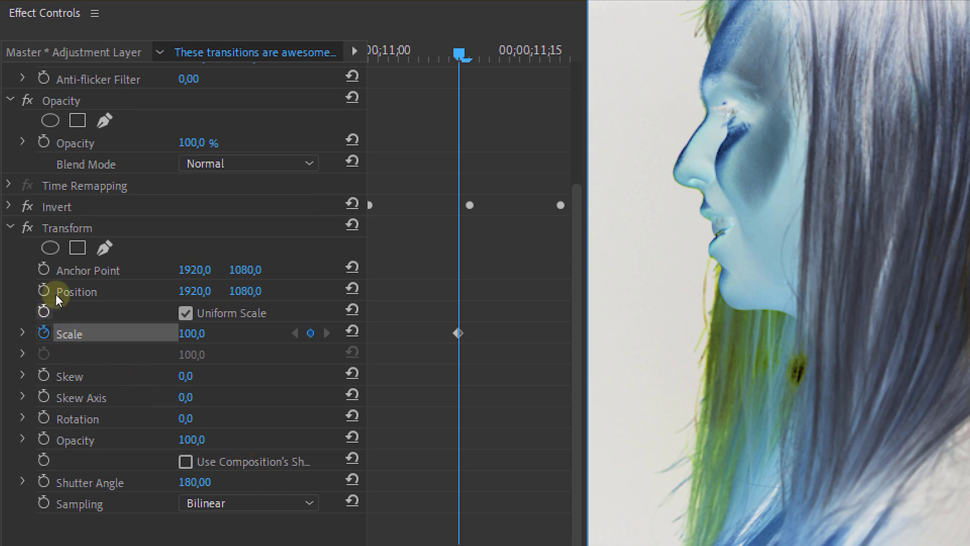
pyautogui.click(44, 291)
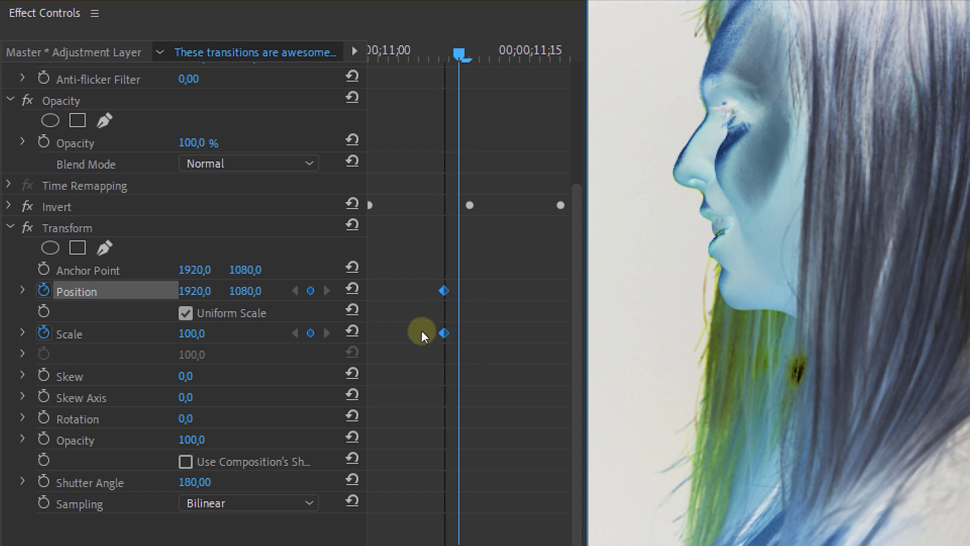
pyautogui.moveTo(371, 331); pyautogui.dragTo(367, 332)
pyautogui.moveTo(478, 57); pyautogui.dragTo(562, 66)
pyautogui.click(310, 333)
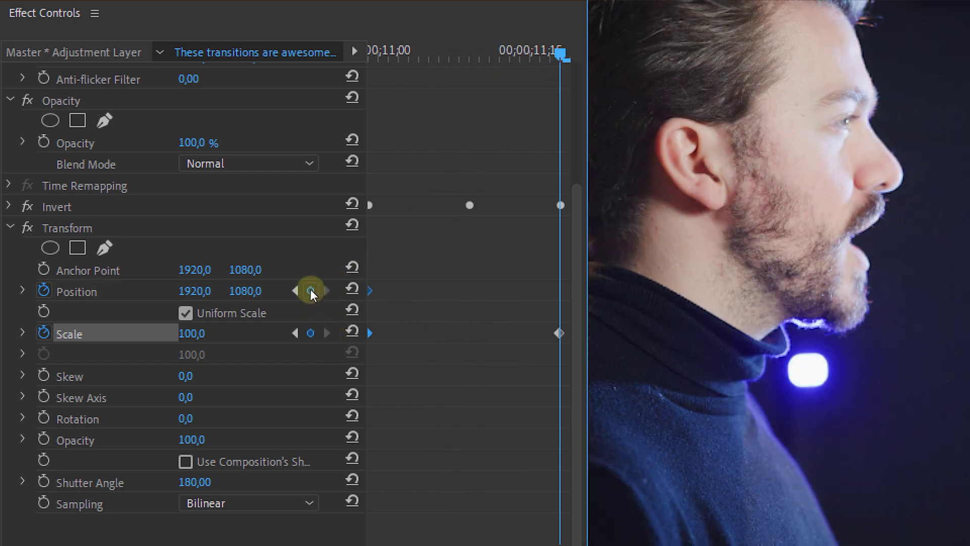
pyautogui.click(310, 290)
pyautogui.moveTo(499, 63); pyautogui.dragTo(470, 57)
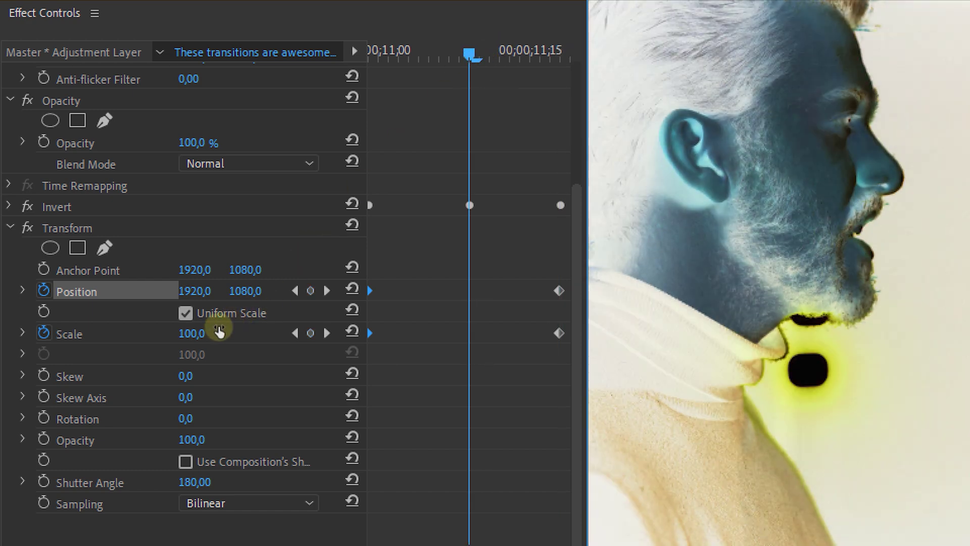
pyautogui.write('12')
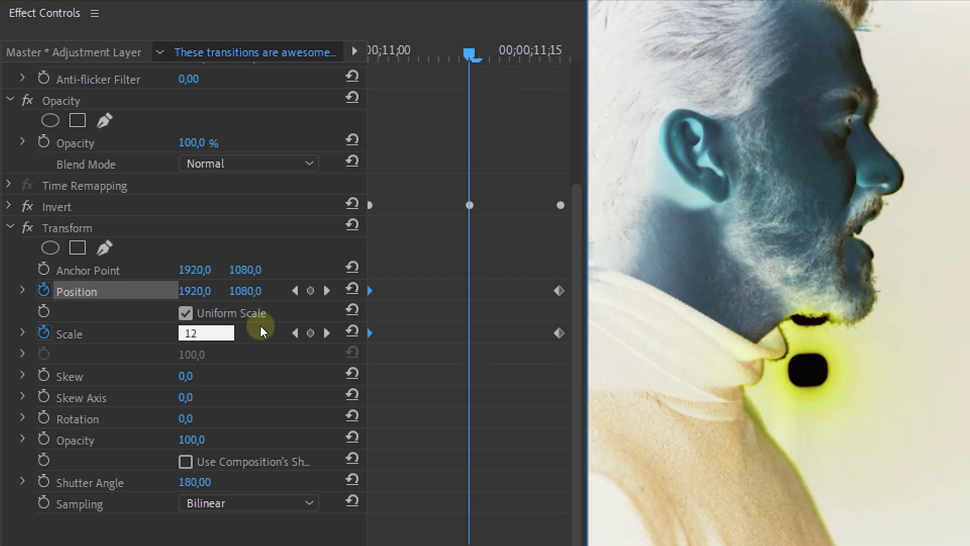
pyautogui.write('5')
pyautogui.press('Return')
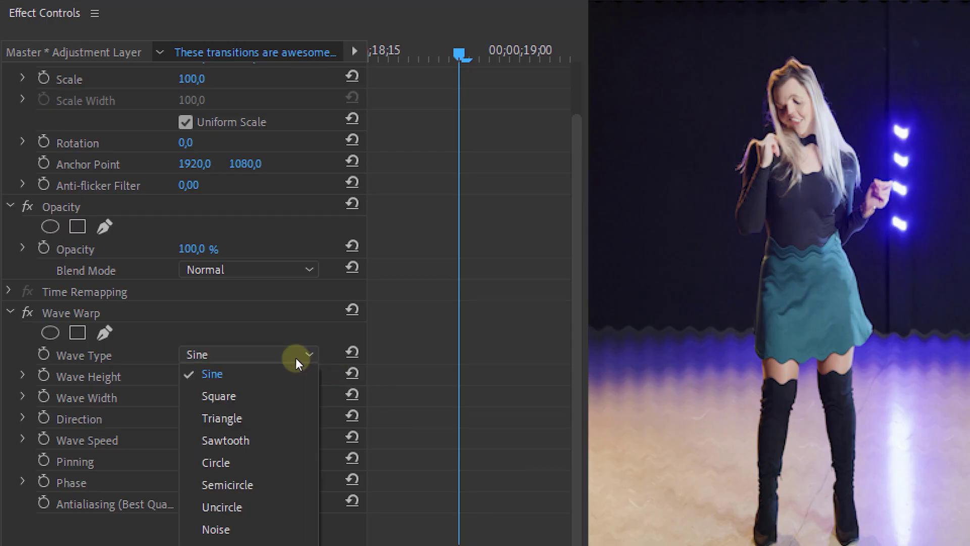
# Give Wave Warp Circle waves, direction 145°, height 55, speed 30 and All Edges pinning.
pyautogui.click(238, 461)
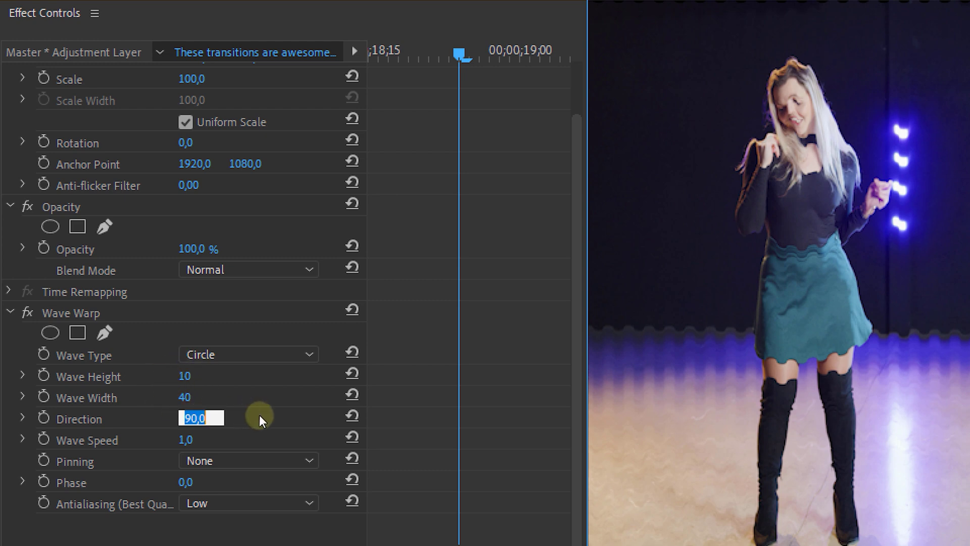
pyautogui.write('145')
pyautogui.press('Return')
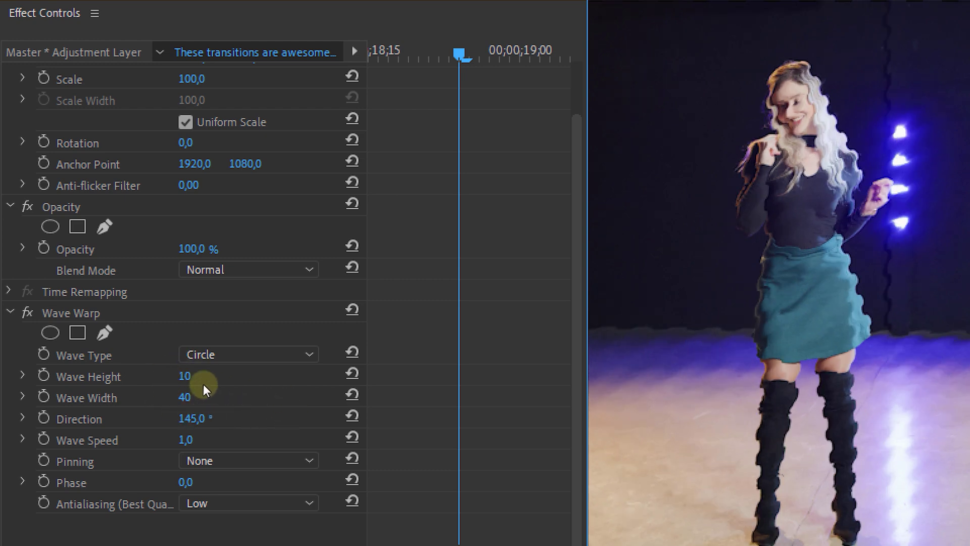
pyautogui.moveTo(204, 384); pyautogui.dragTo(365, 378)
pyautogui.click(185, 440)
pyautogui.write('30')
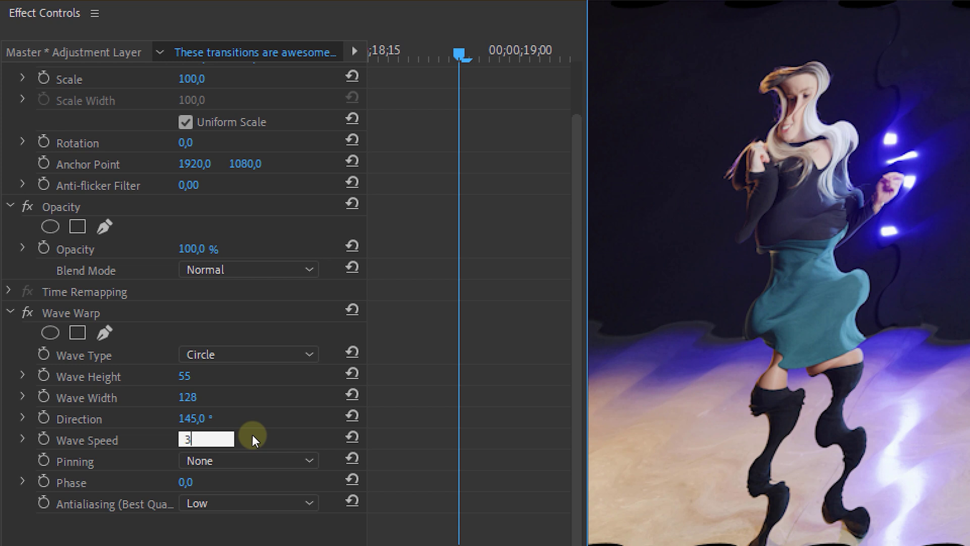
pyautogui.press('Return')
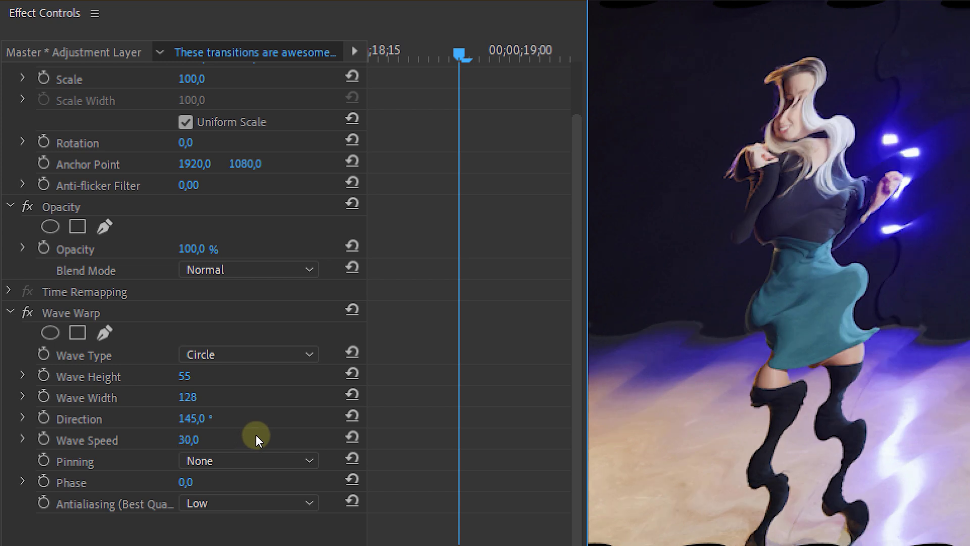
pyautogui.click(274, 461)
pyautogui.click(259, 502)
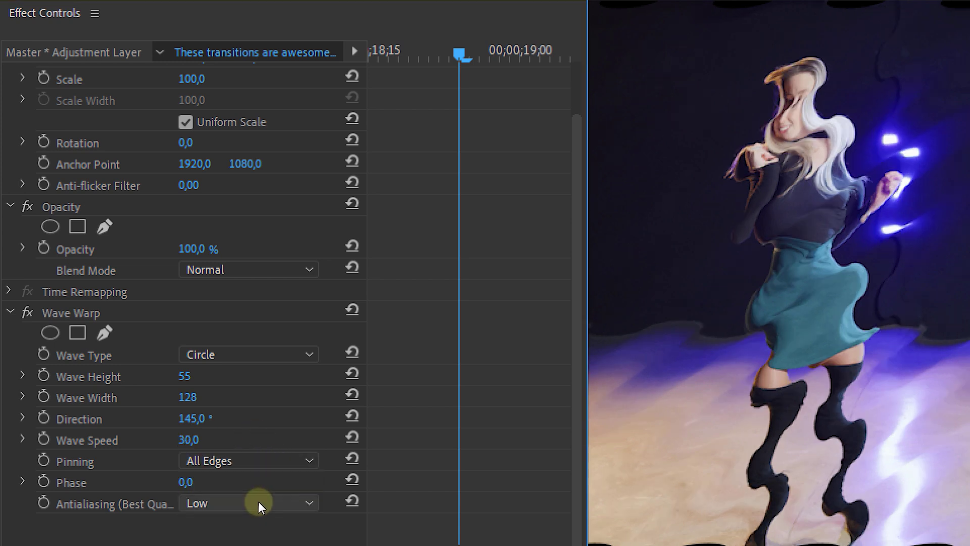